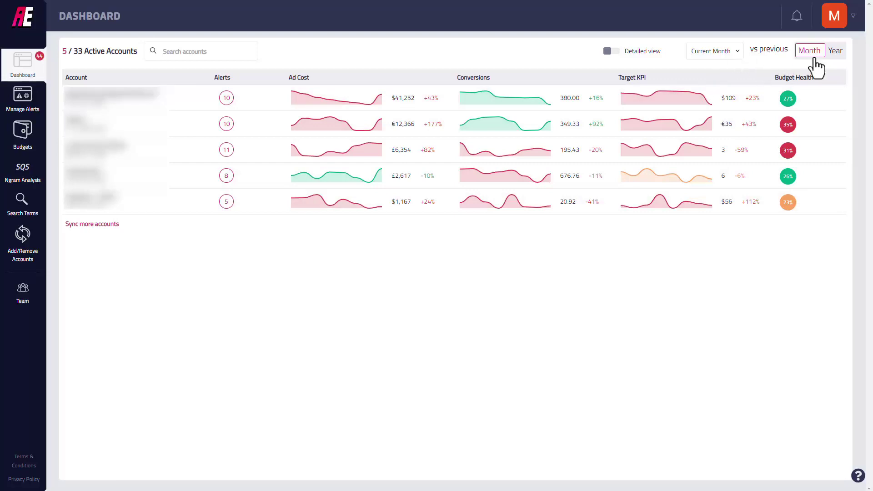
Compare the accounts against the previous year, leaving the date range unchanged
click(714, 50)
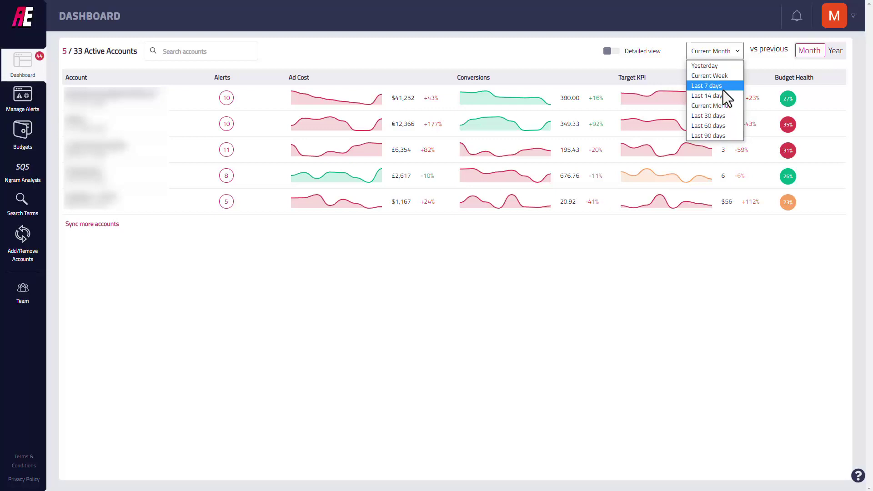
click(774, 63)
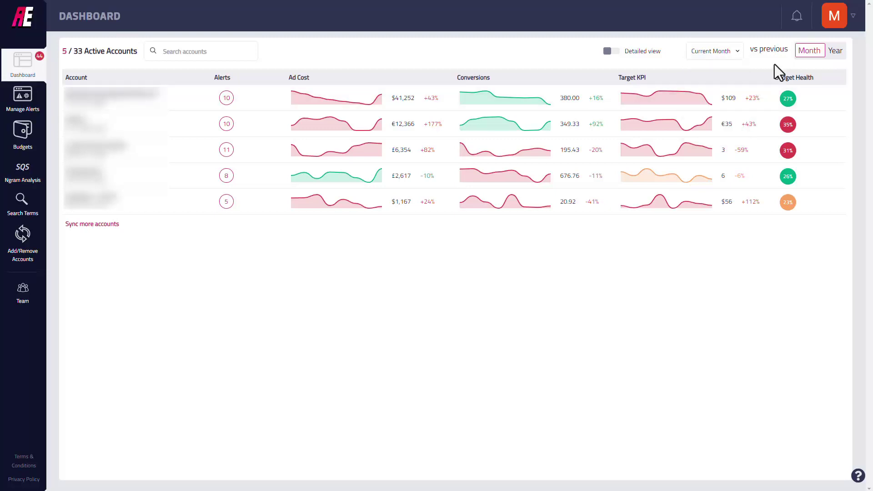
click(835, 53)
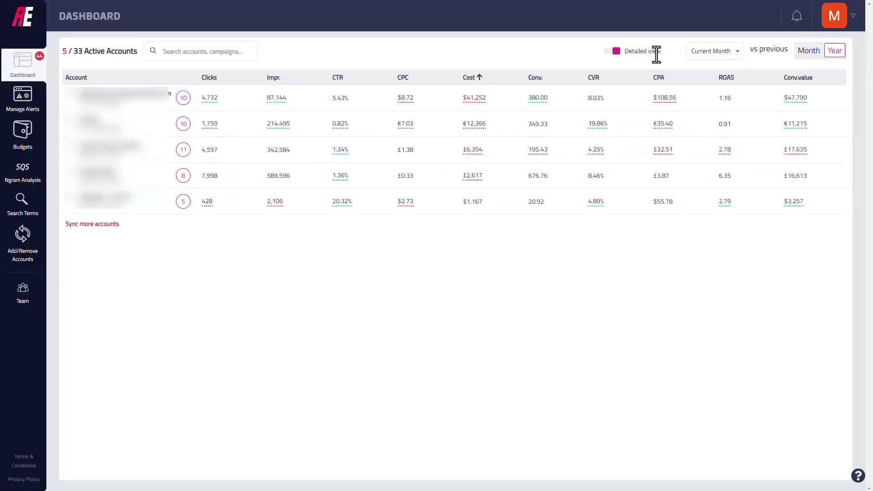
click(608, 53)
click(609, 52)
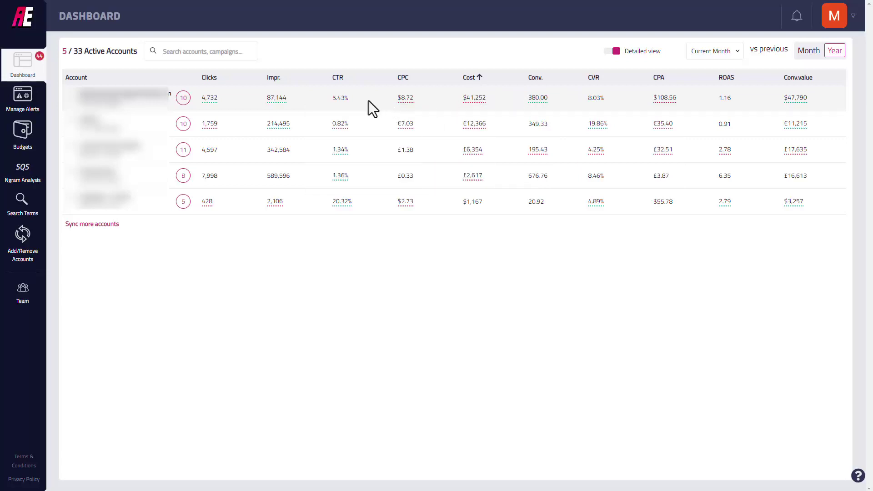
mouse_move(183, 123)
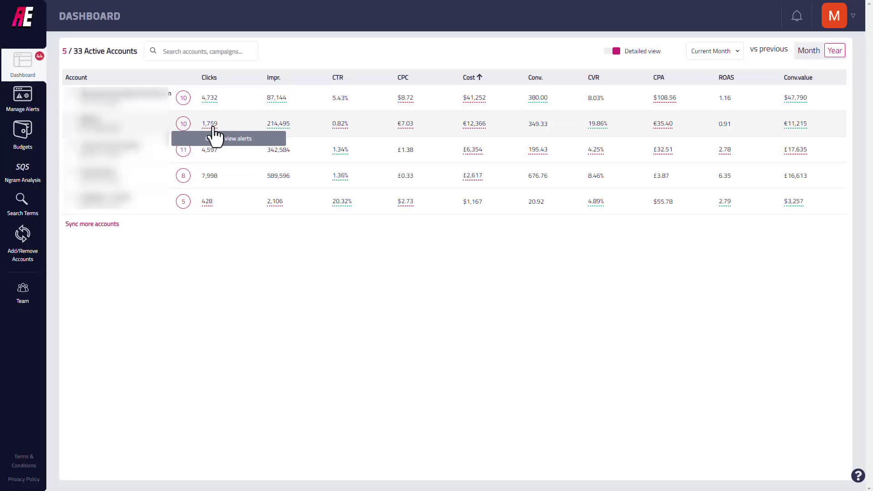
Open the second account's optimisations and start negating 'best life insurance in ireland'
click(184, 125)
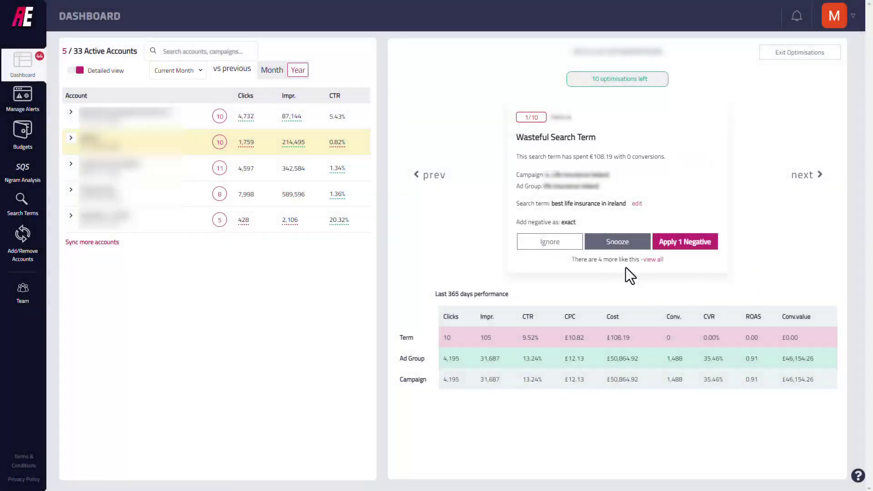
click(693, 246)
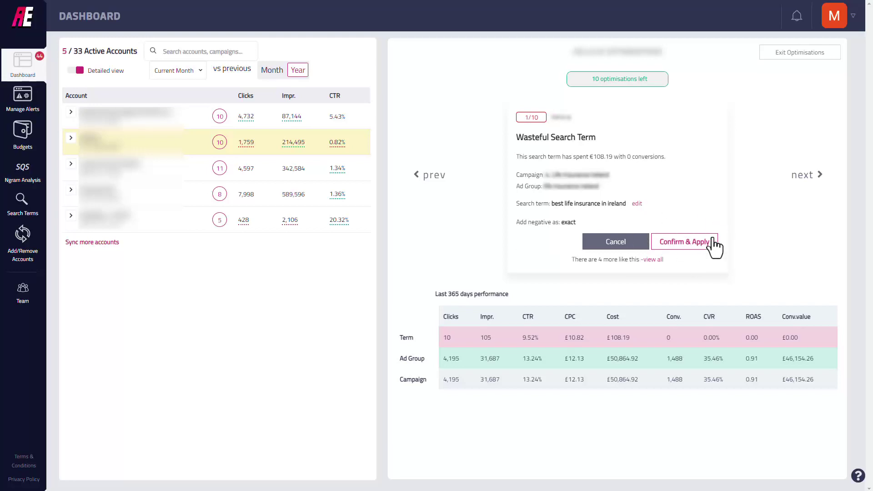
click(621, 244)
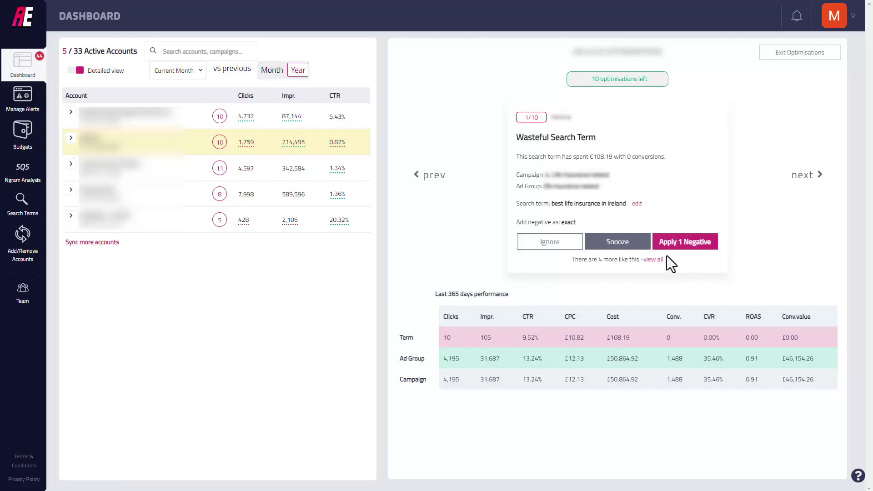
click(655, 260)
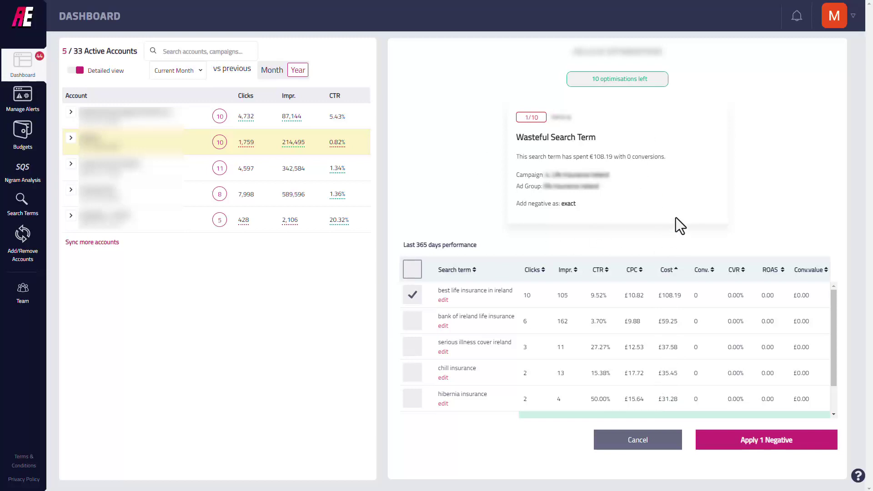
click(672, 434)
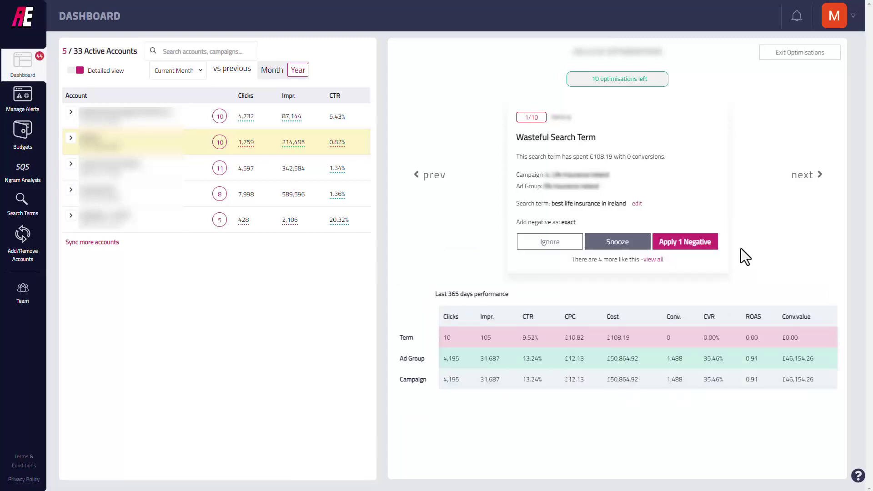
Exit Optimisations, compare by Month, set the range to Last 7 days, and use the simple view
click(801, 55)
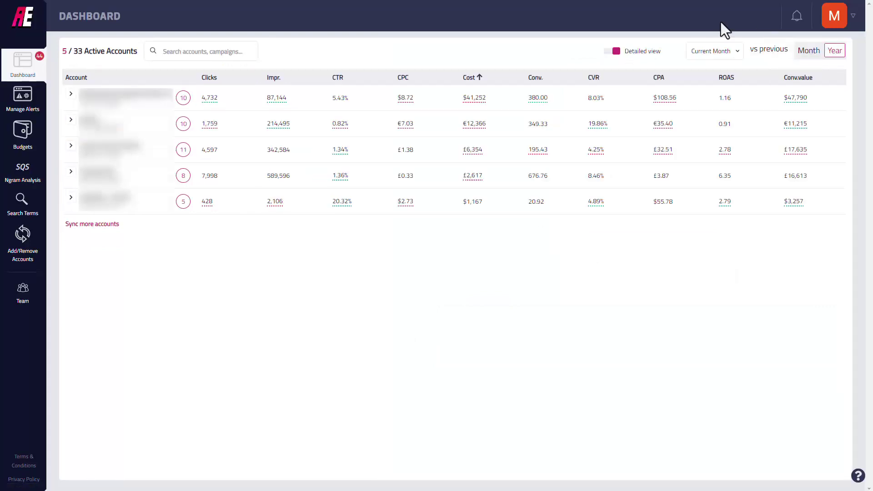
click(807, 55)
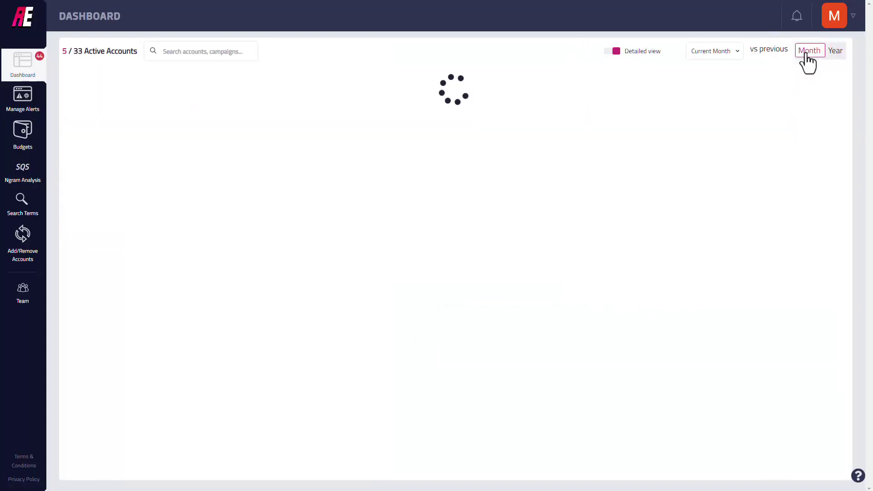
click(730, 51)
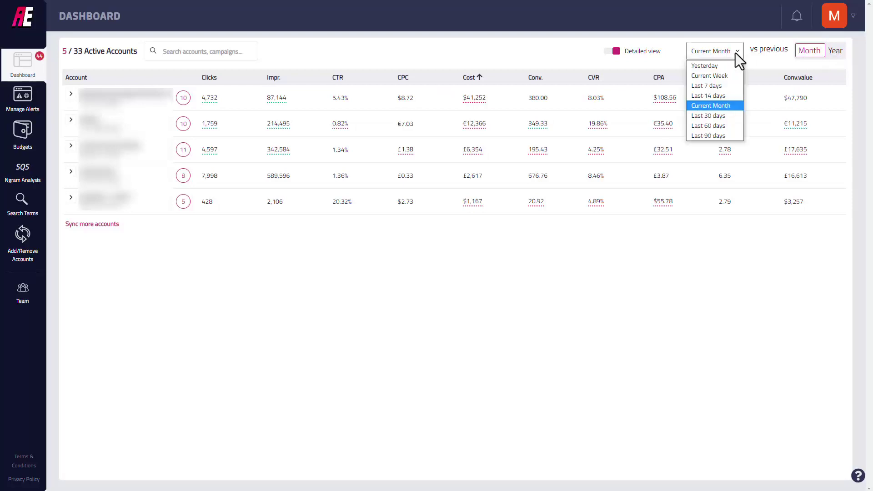
click(714, 96)
click(709, 54)
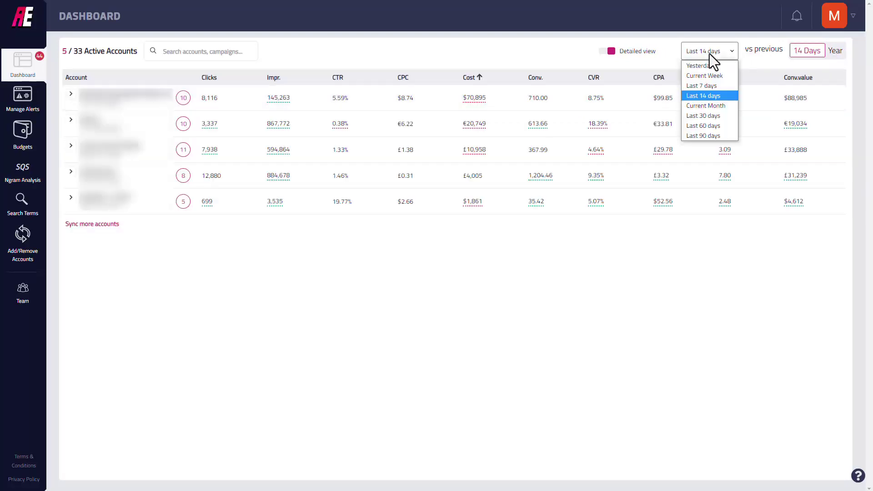
click(712, 85)
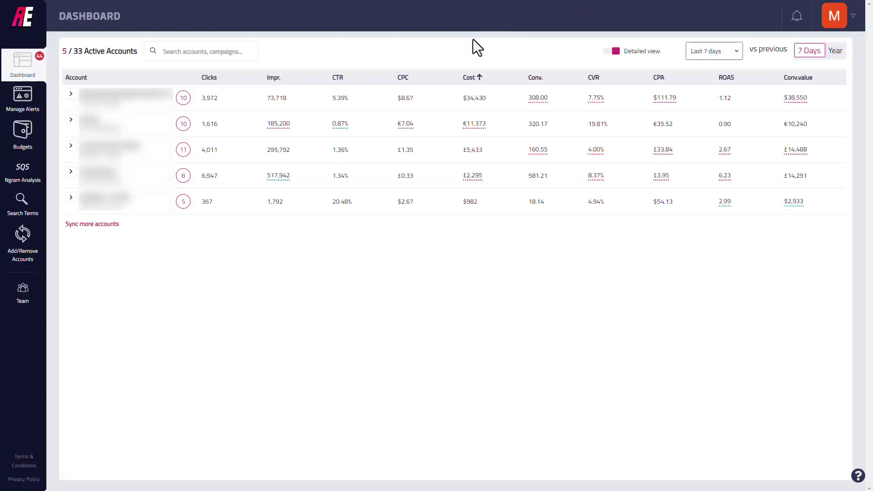
click(609, 51)
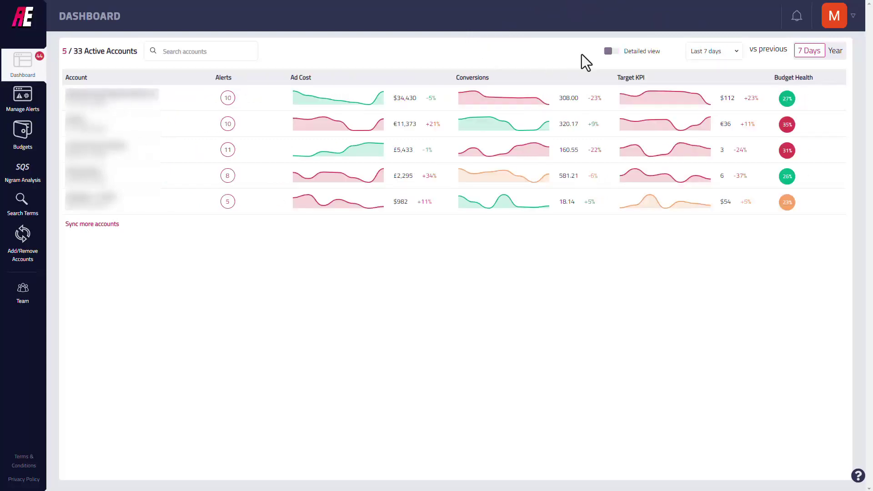